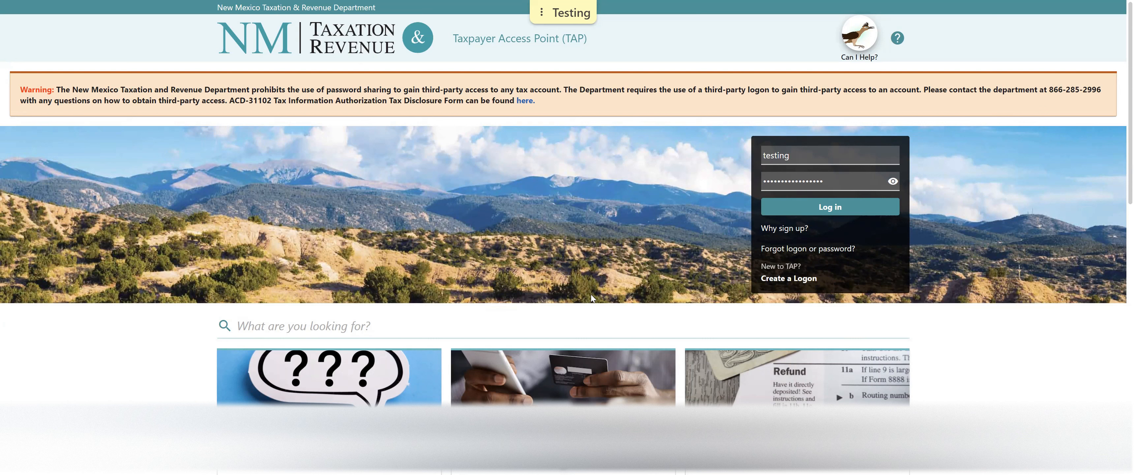
Scroll the TAP home page down to the Businesses card with the Tax Clearance Request link.
scroll(591, 298, "down", 1)
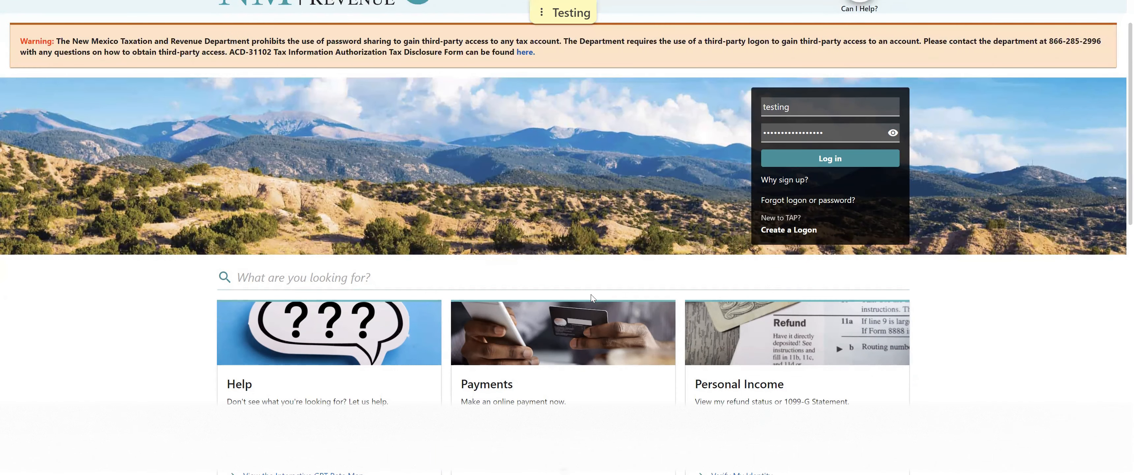
scroll(591, 298, "down", 5)
scroll(495, 261, "down", 2)
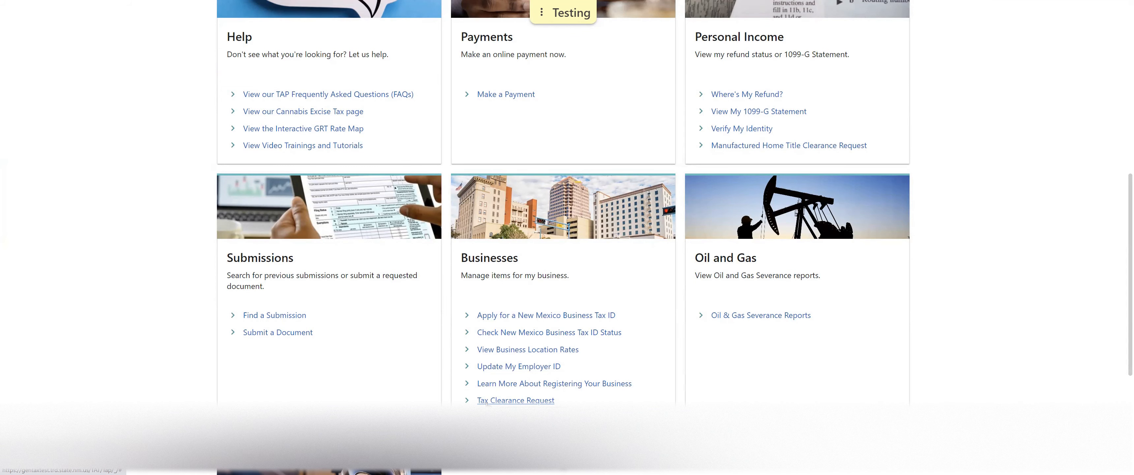
Start a Tax Clearance Request, dismiss the browser's save-password prompt, and read through the instructions.
left_click(487, 401)
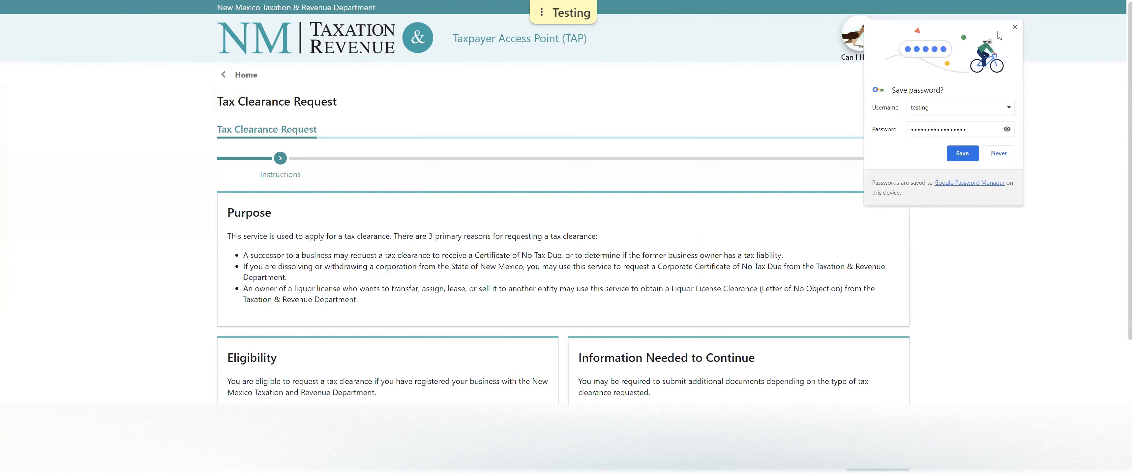
left_click(1015, 27)
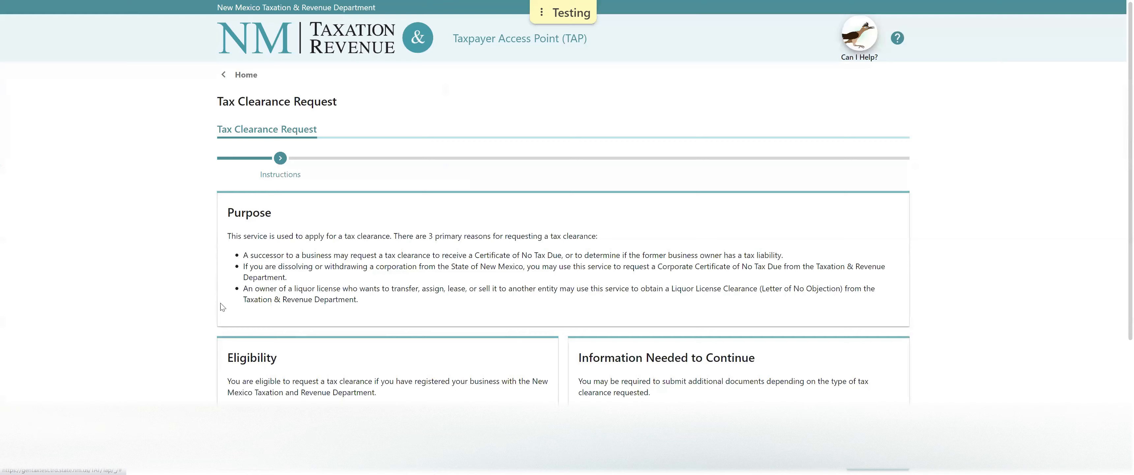
scroll(222, 308, "down", 3)
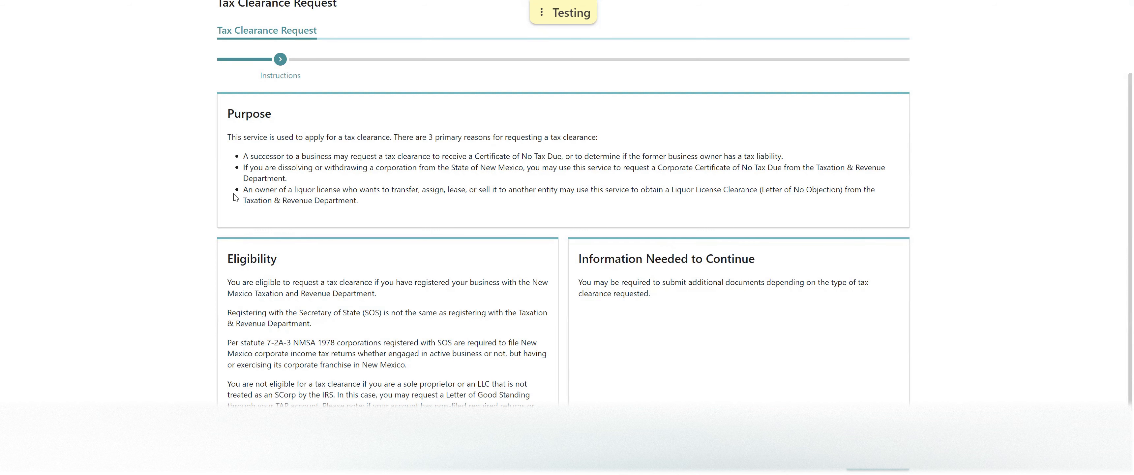
scroll(235, 198, "down", 1)
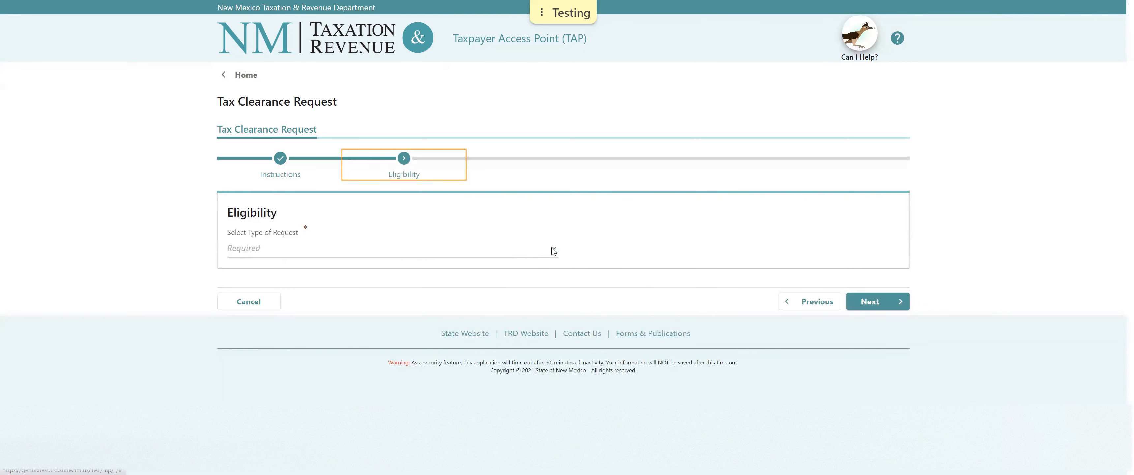
Choose Corporate Withdrawal/Dissolution as the type of request to reveal its eligibility questions.
left_click(553, 251)
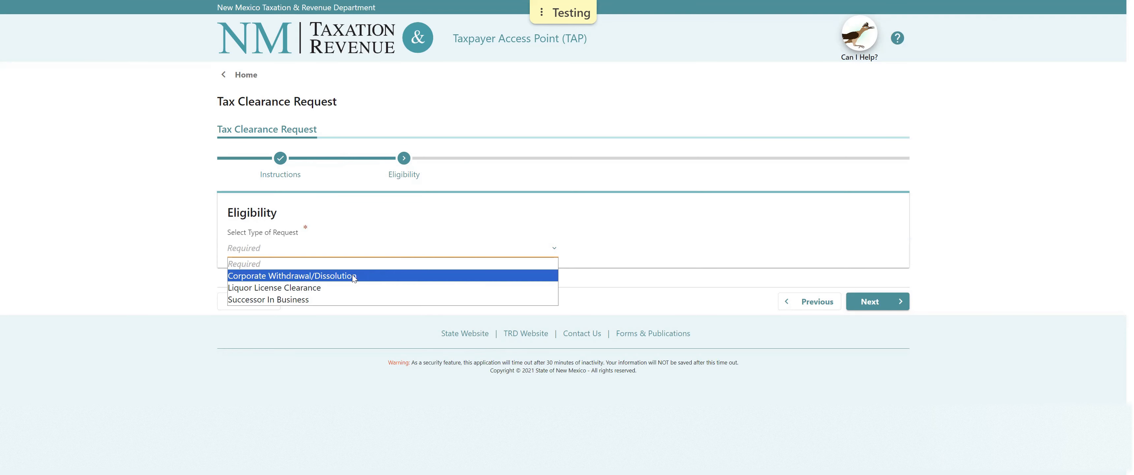
left_click(354, 276)
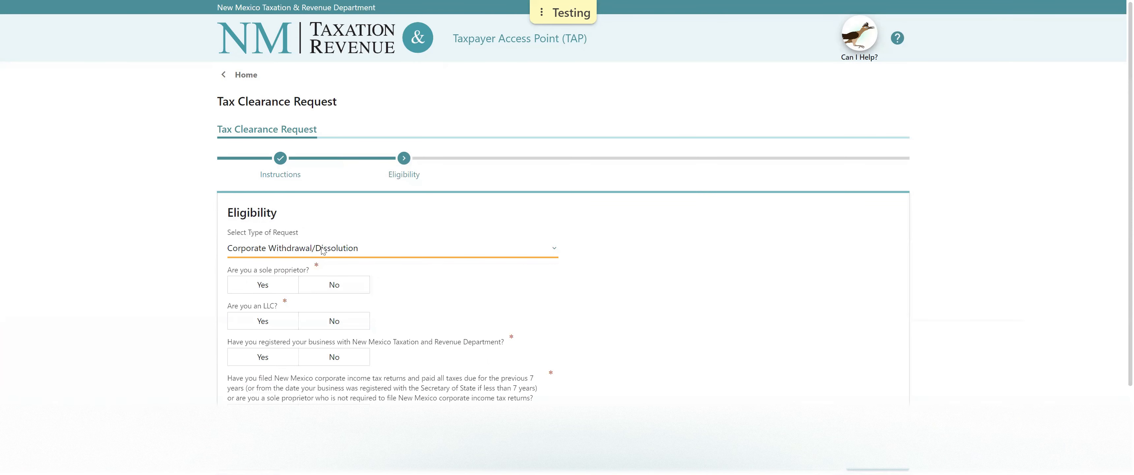
scroll(334, 249, "down", 2)
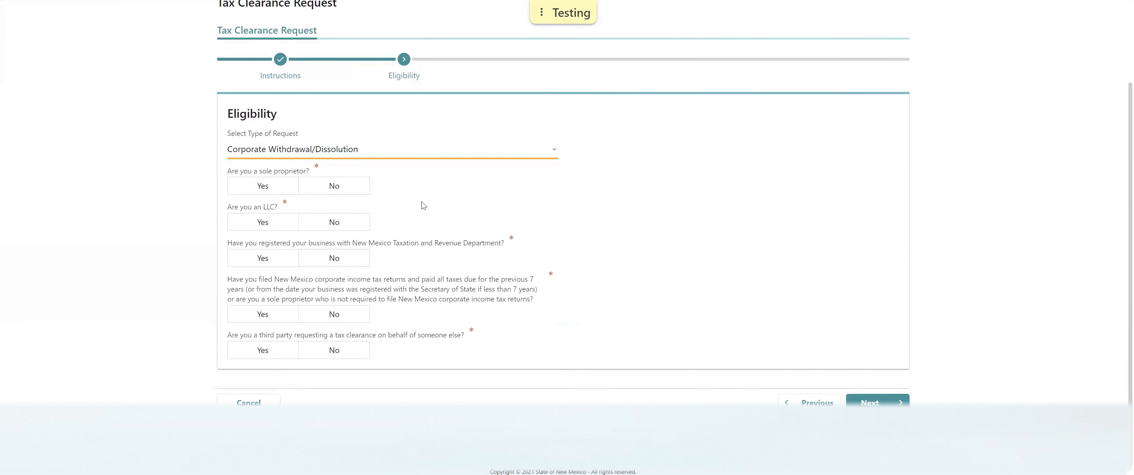
Answer No to both the sole proprietor and LLC eligibility questions.
left_click(340, 187)
left_click(257, 187)
left_click(321, 189)
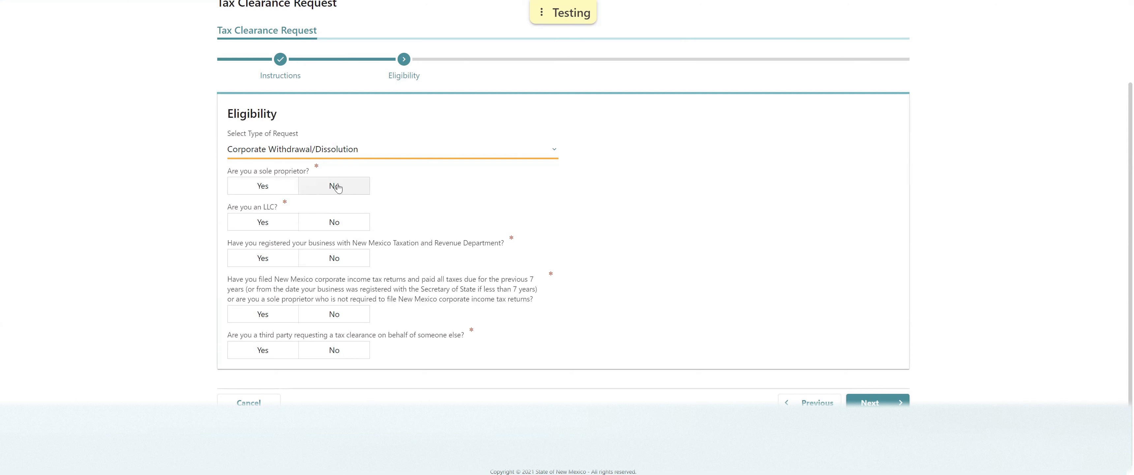
left_click(337, 187)
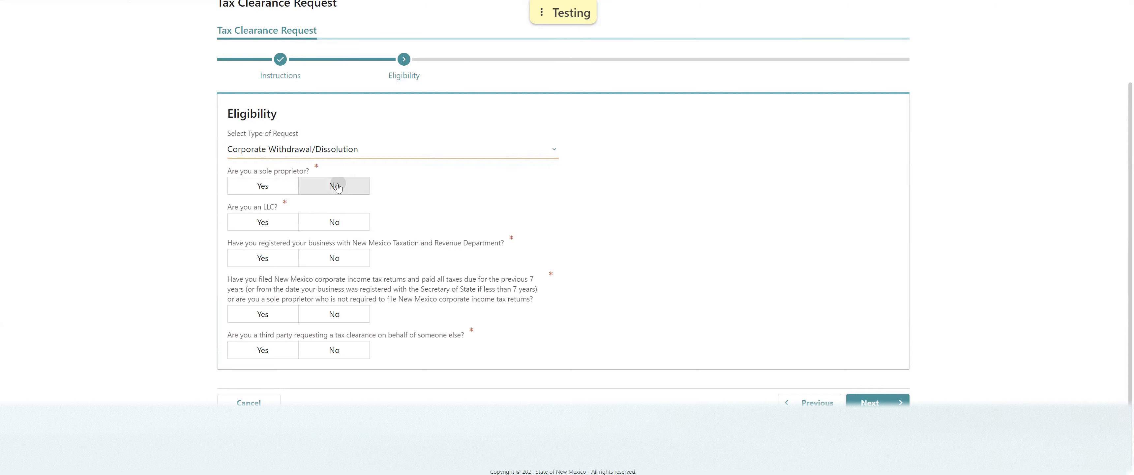
left_click(273, 186)
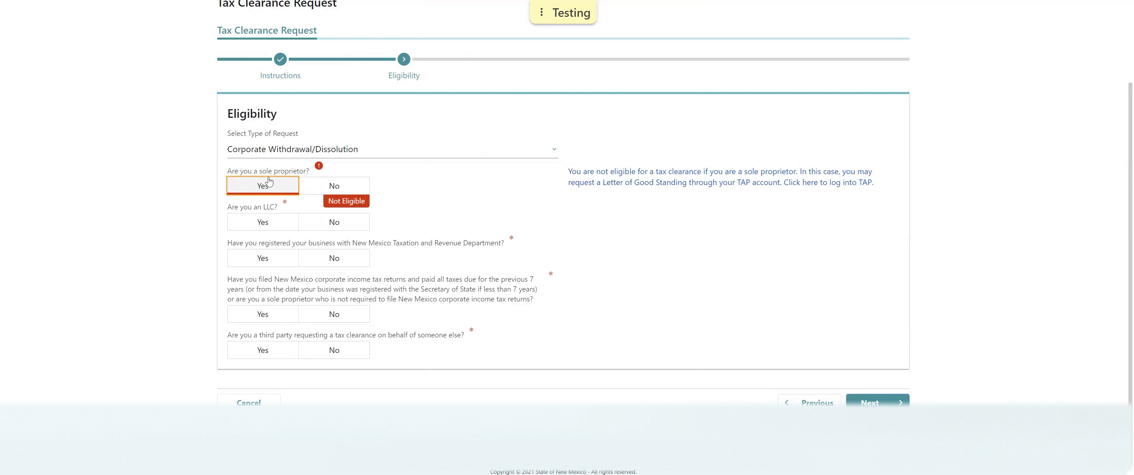
left_click(333, 187)
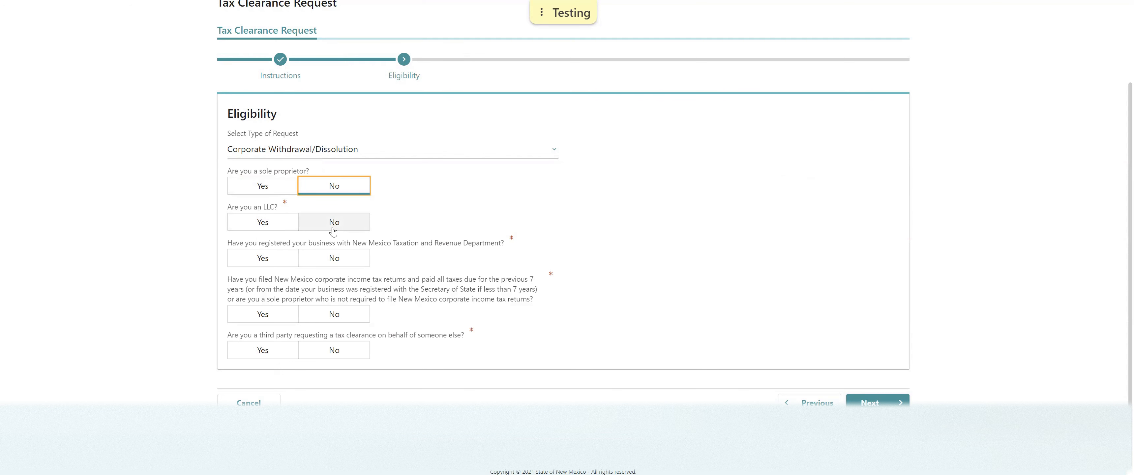
left_click(273, 225)
left_click(334, 223)
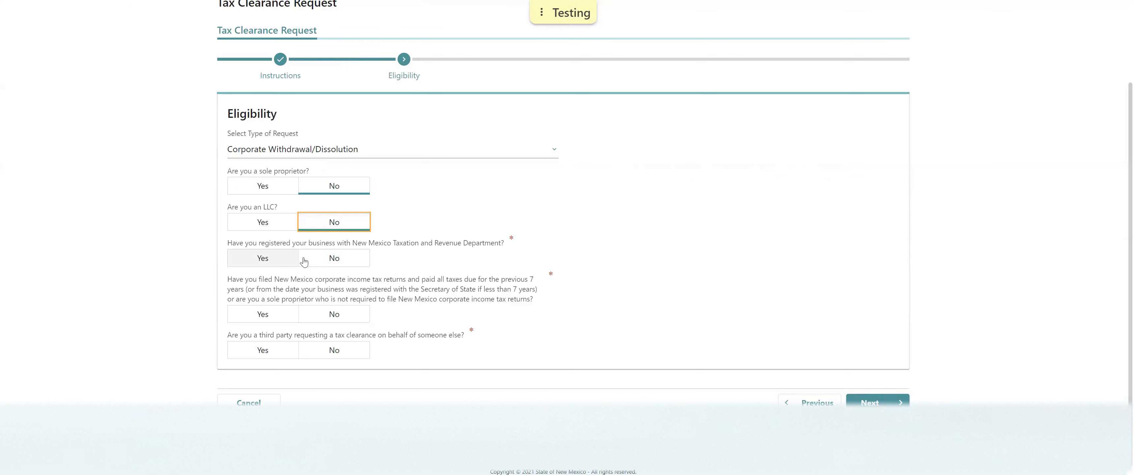
Answer Yes to registered and returns filed, No to requesting for someone else, and continue to Section A.
left_click(332, 257)
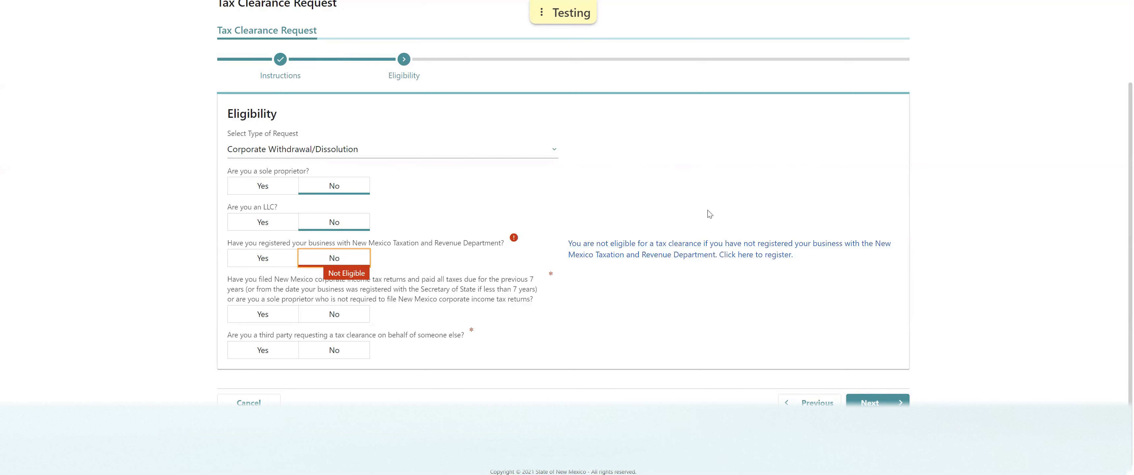
left_click(273, 257)
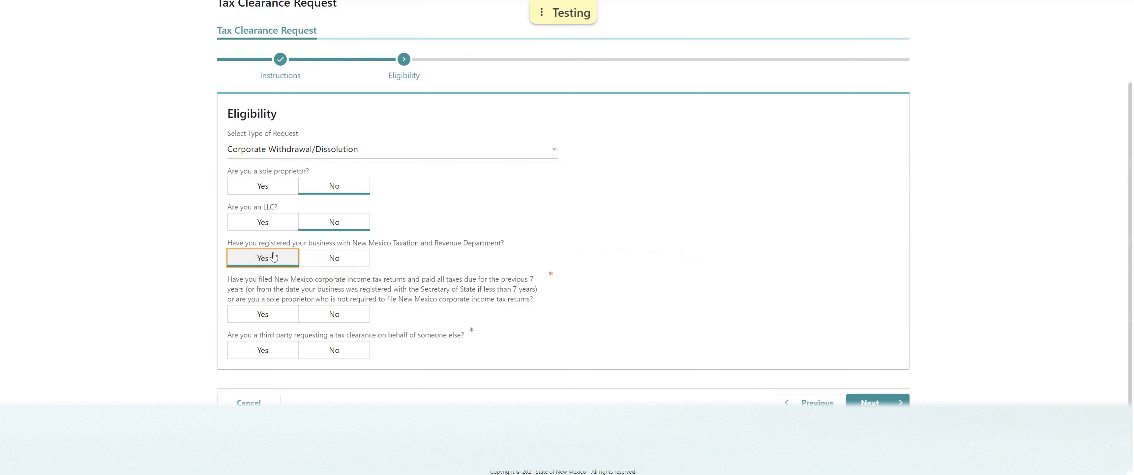
scroll(274, 257, "down", 1)
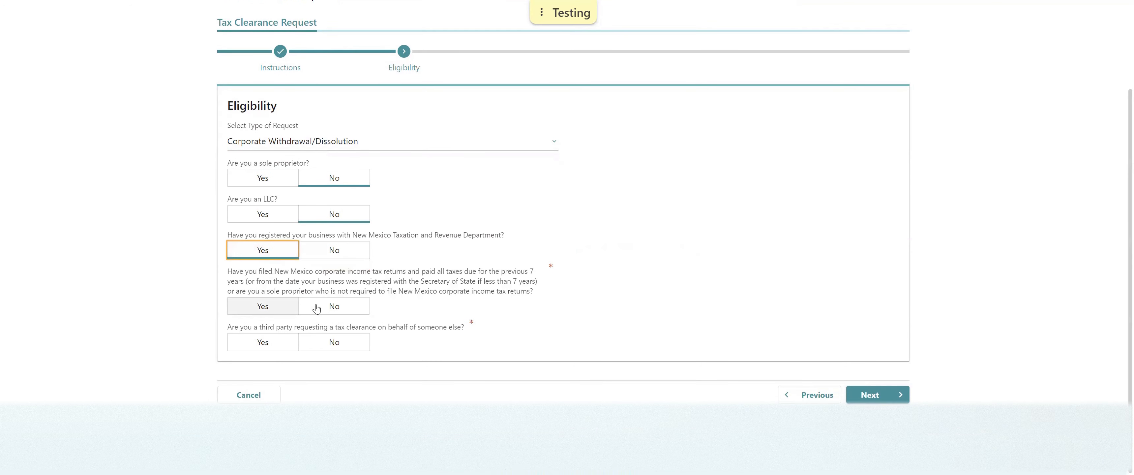
left_click(264, 306)
left_click(348, 342)
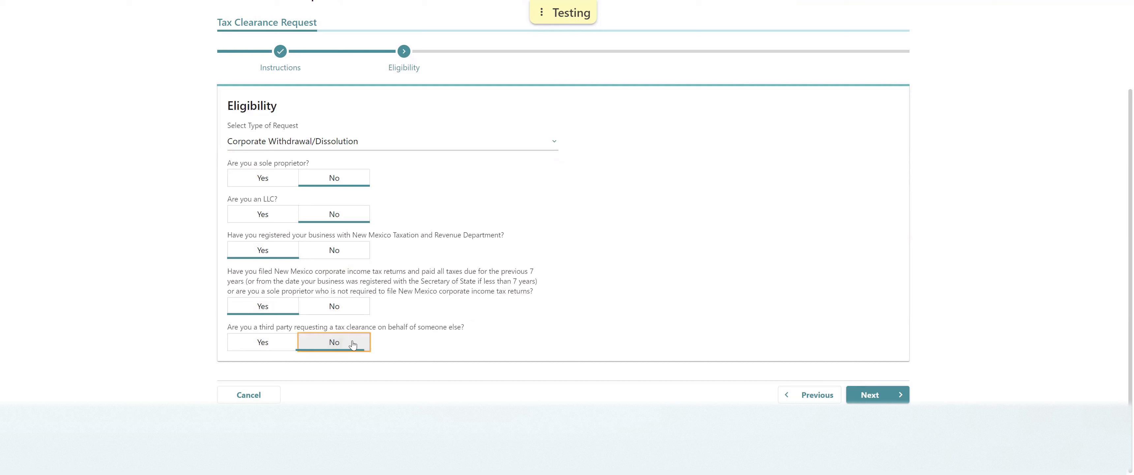
left_click(889, 398)
left_click(306, 271)
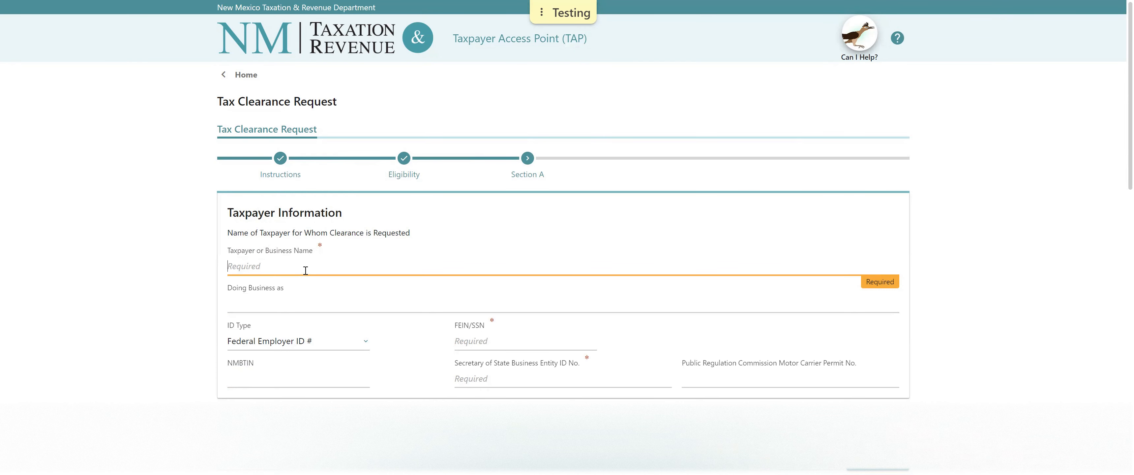
Enter business name TAAXPAYER, keep Federal Employer ID # as ID type, and enter the FEIN.
type("TAAXPAYER")
left_click(293, 342)
left_click(288, 370)
left_click(464, 341)
type("12-3456789")
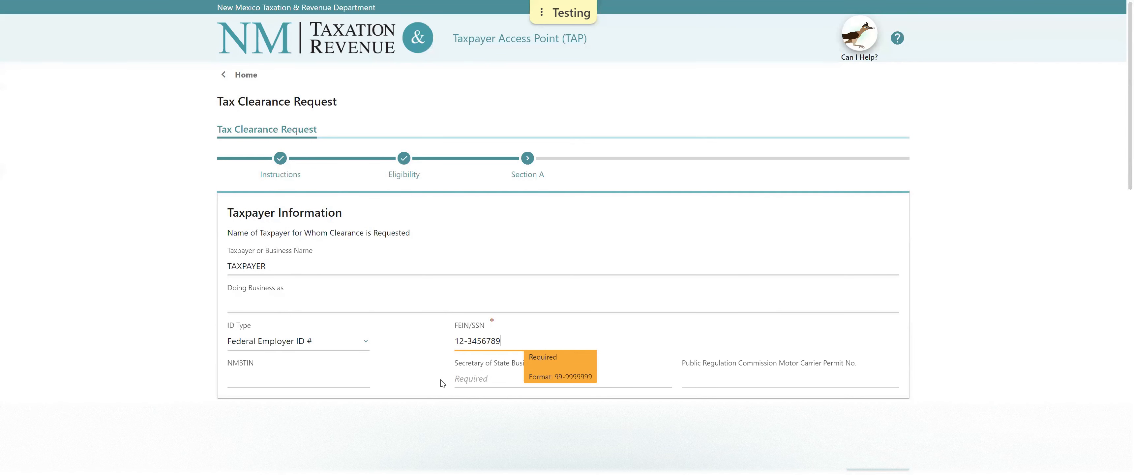
key("ctrl+a")
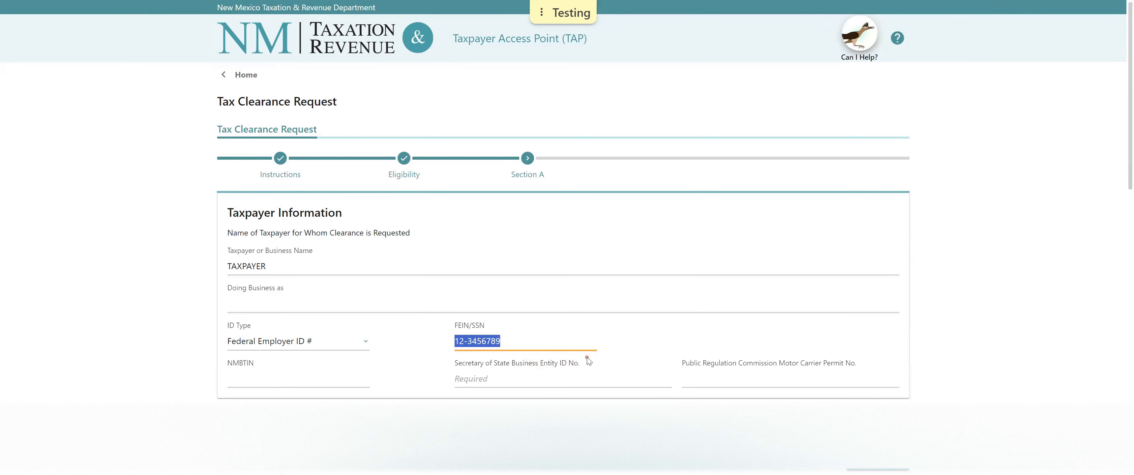
Enter the Secretary of State entity ID and the mailing street / P.O. box.
left_click(587, 357)
left_click(300, 381)
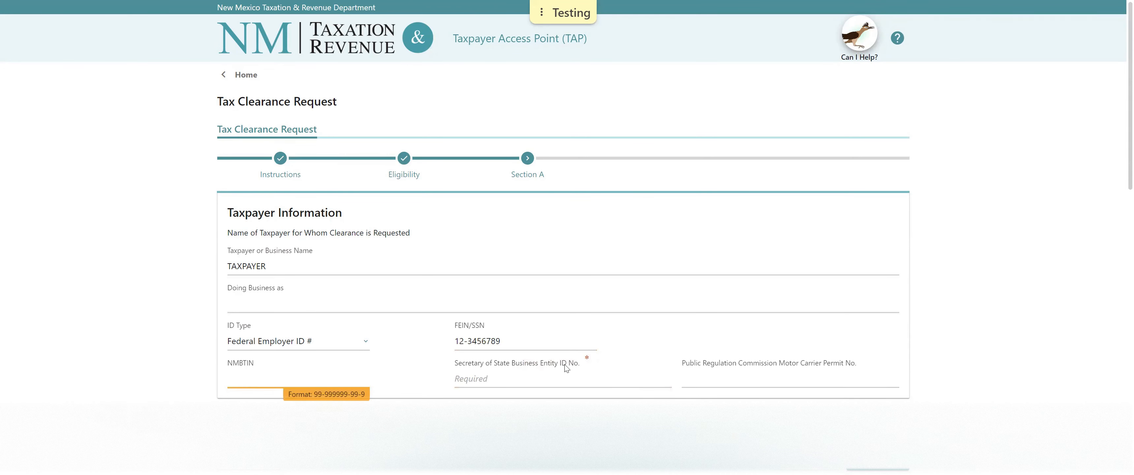
left_click(536, 377)
type("123456789")
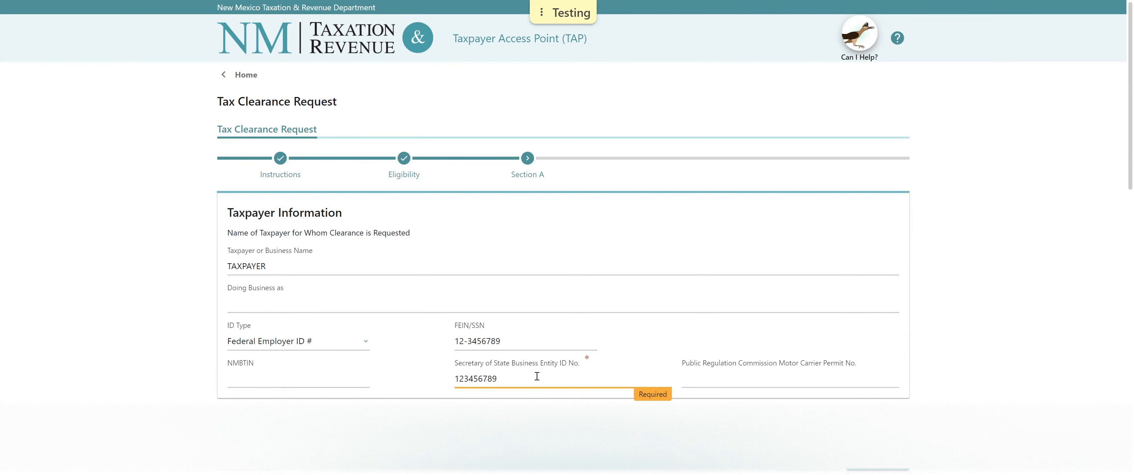
scroll(278, 390, "down", 2)
left_click(278, 360)
type("PO BOX 123")
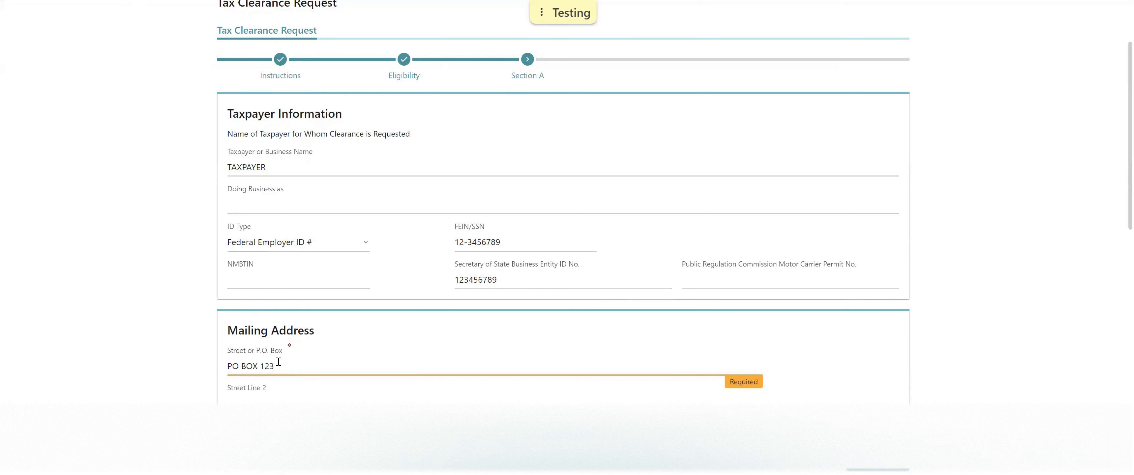
Fill in the mailing city, choose New Mexico as the state, and enter the zip code.
scroll(278, 362, "down", 3)
left_click(266, 326)
type("SANTA FE")
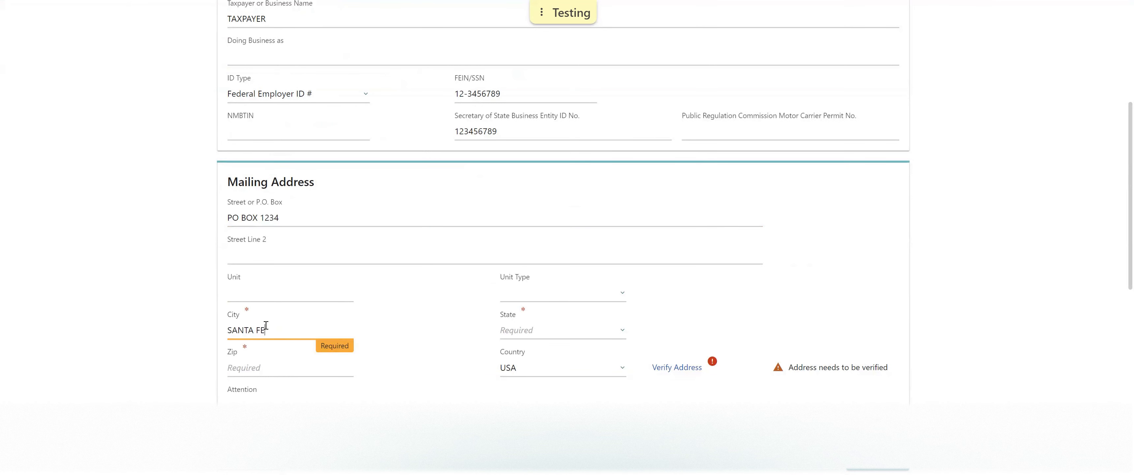
key("Tab")
type("new")
key("Down")
key("Down")
left_click(259, 365)
type("87504-0000")
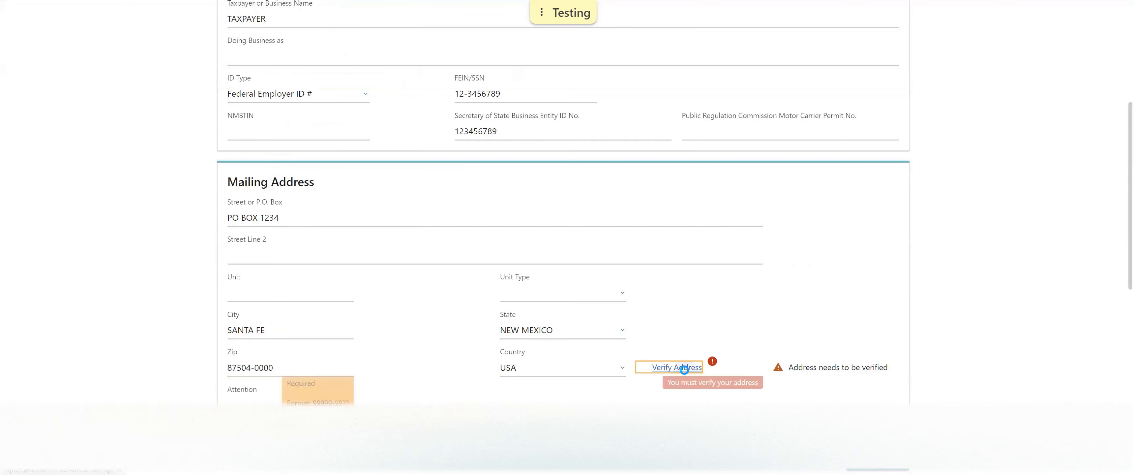
Verify the mailing address and save the verified match.
left_click(676, 367)
left_click(348, 281)
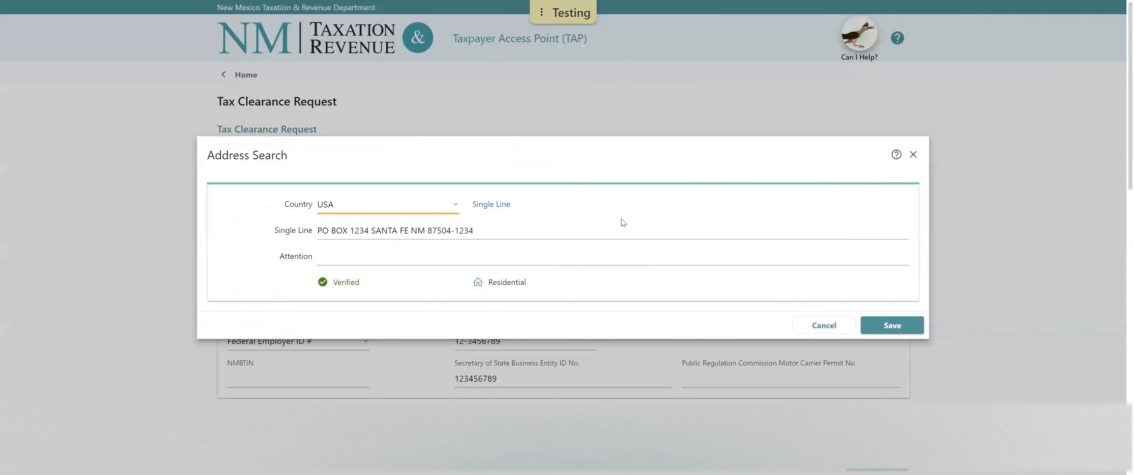
left_click(892, 325)
scroll(407, 287, "down", 2)
scroll(405, 286, "down", 6)
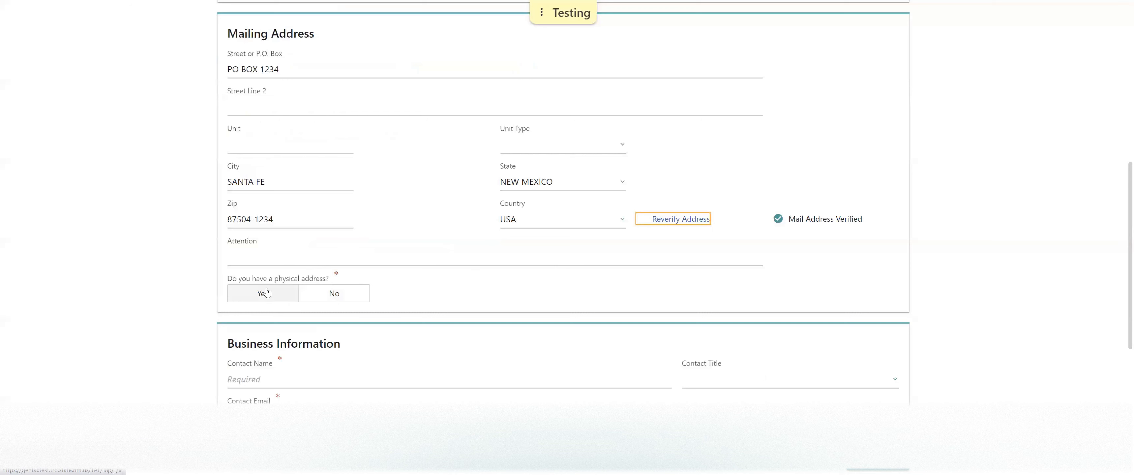
Indicate a physical address different from the mailing address and enter its street.
left_click(269, 294)
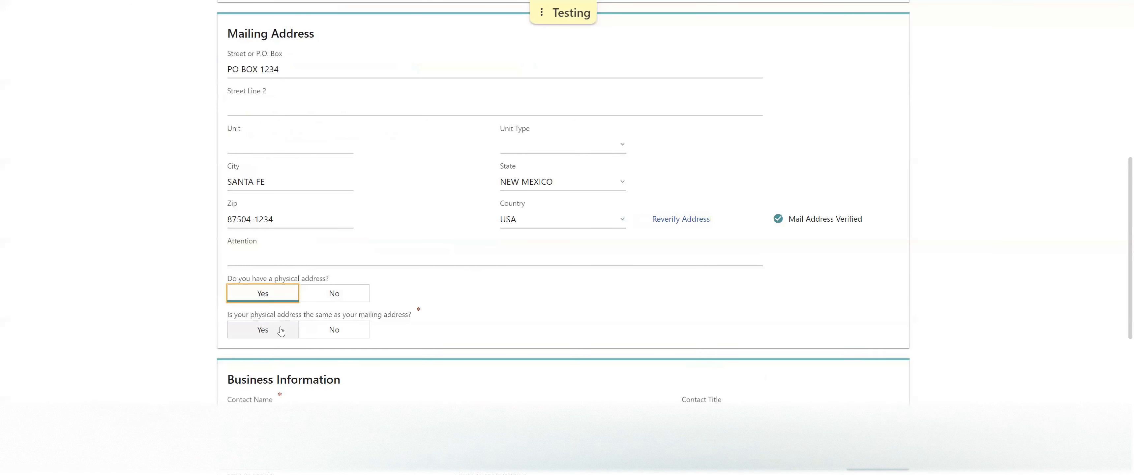
left_click(320, 332)
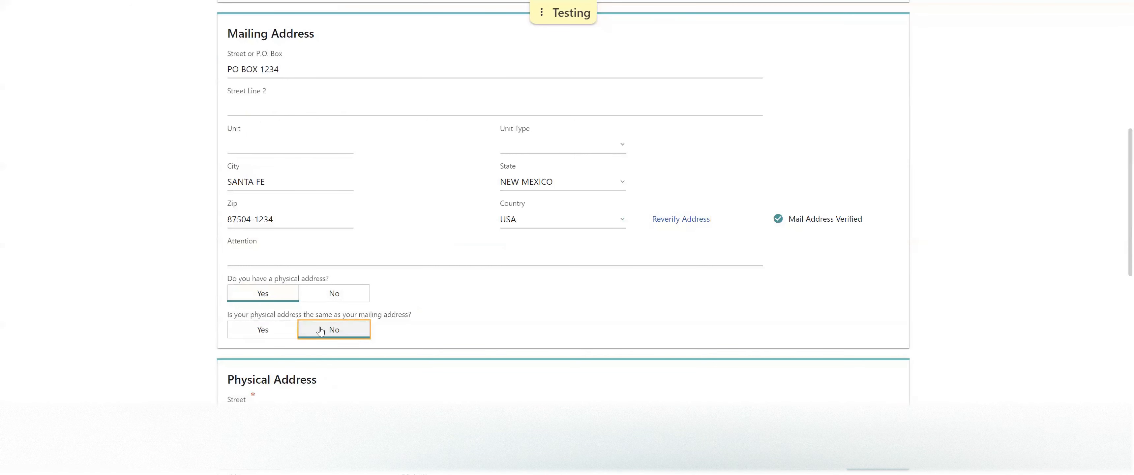
scroll(350, 261, "down", 2)
left_click(311, 318)
type("1100 ST F")
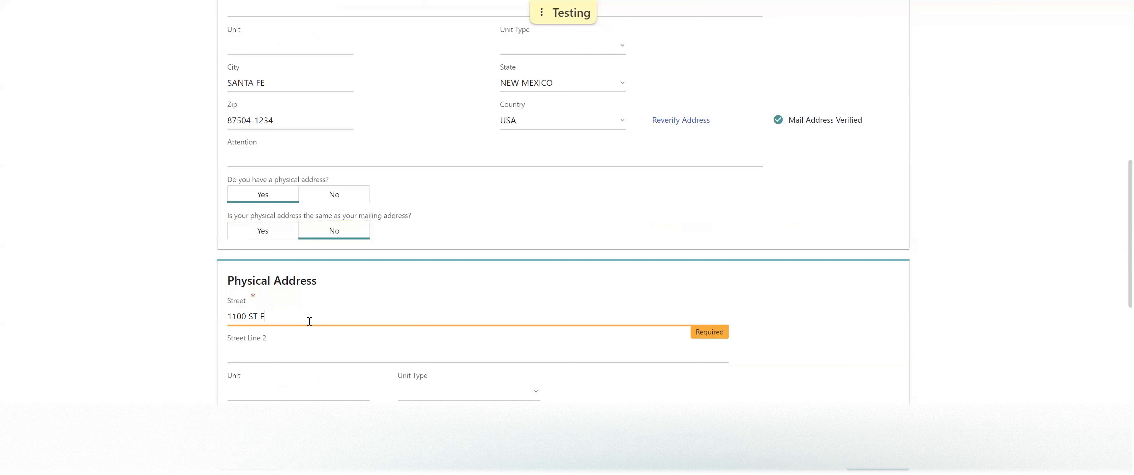
type("RANCIS DRIVE")
key("Tab")
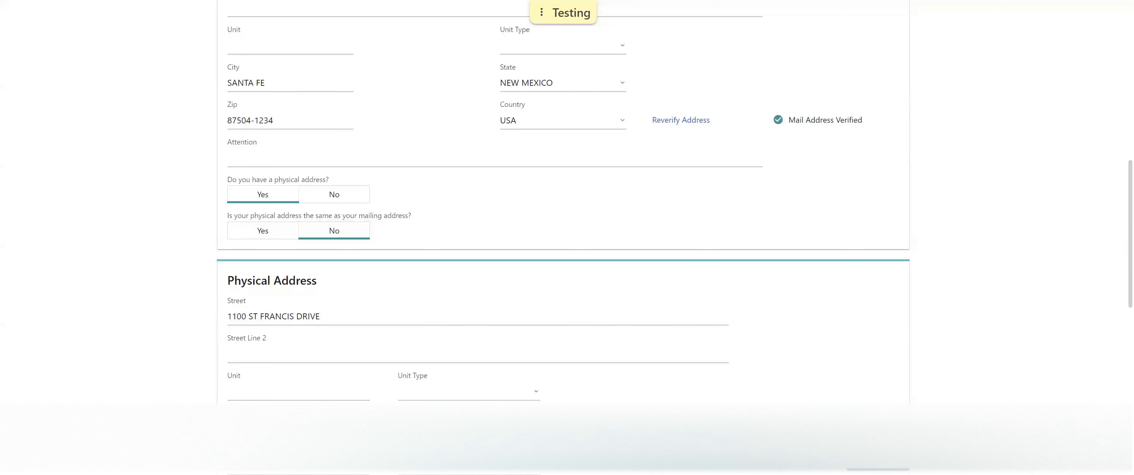
Verify the physical address and save the suggested verified match.
scroll(564, 221, "down", 1)
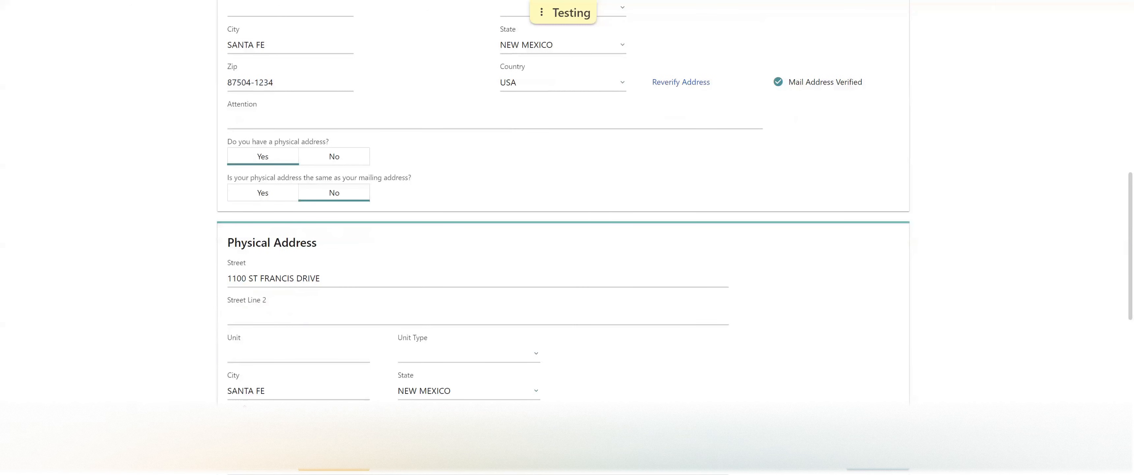
left_click(586, 428)
left_click(344, 286)
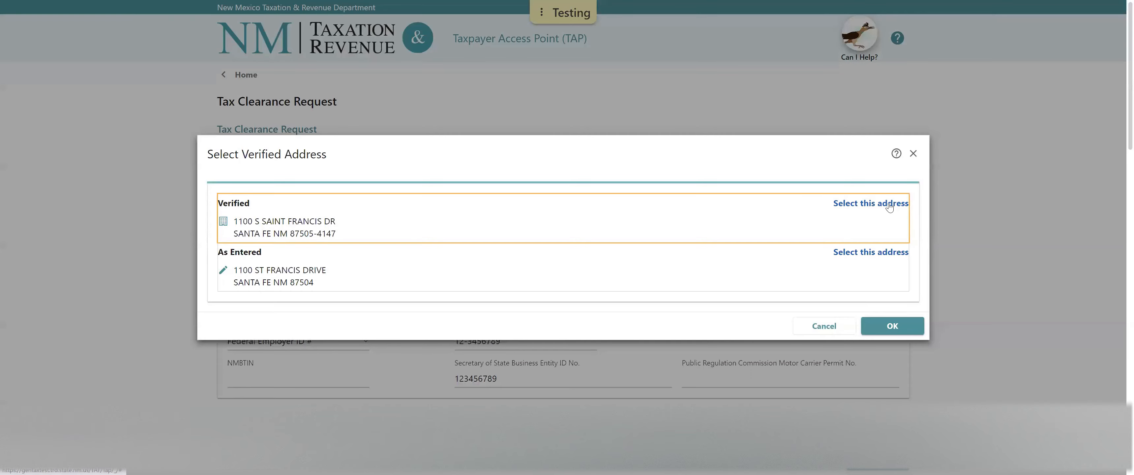
left_click(889, 206)
left_click(894, 326)
scroll(706, 372, "down", 8)
scroll(706, 372, "down", 9)
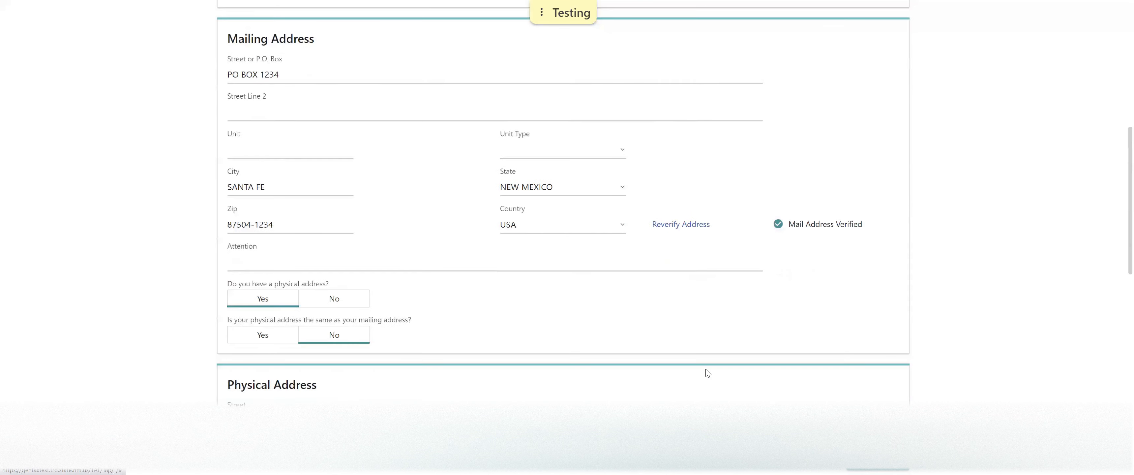
Enter the contact's name and set the contact title to Corporate Officer.
scroll(708, 373, "down", 3)
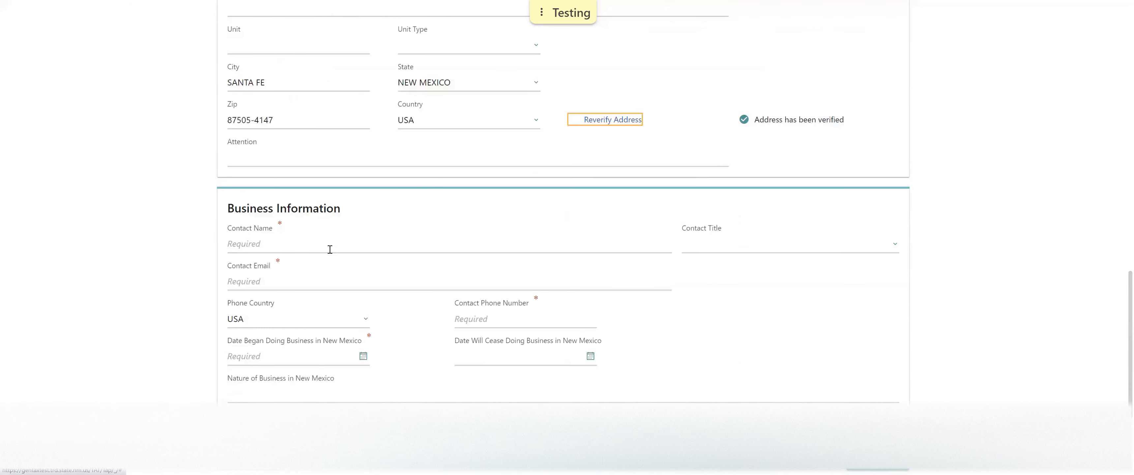
scroll(269, 236, "down", 2)
left_click(249, 144)
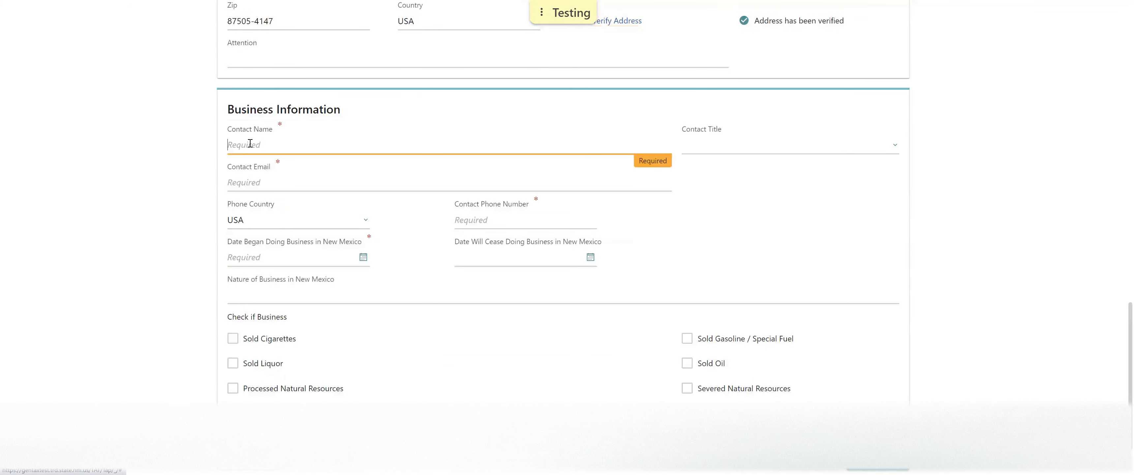
type("CONTACT TAXPAYER")
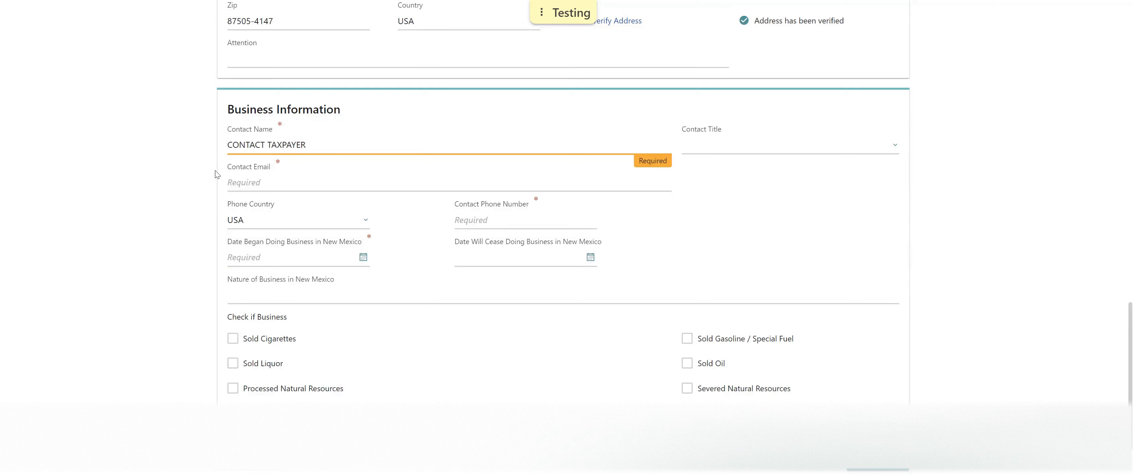
left_click(714, 148)
key("c")
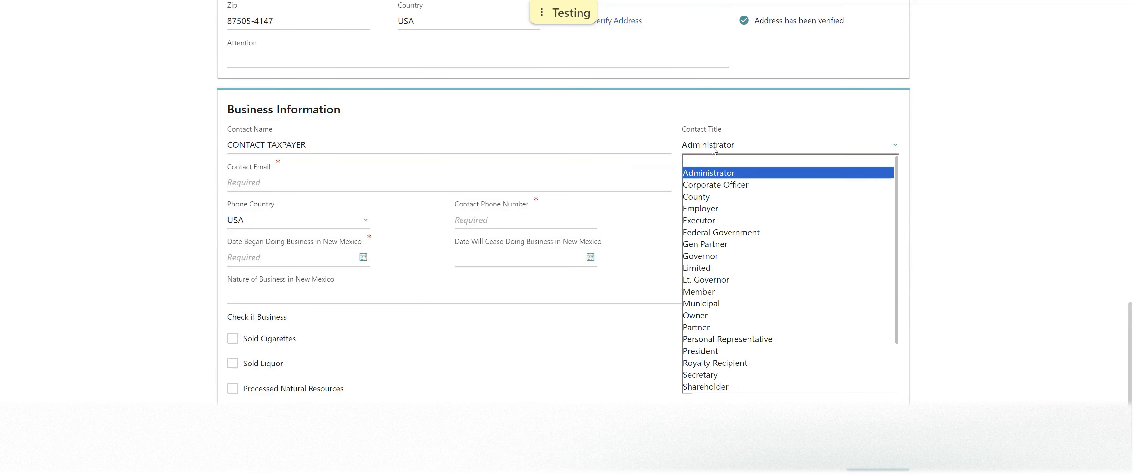
left_click(731, 182)
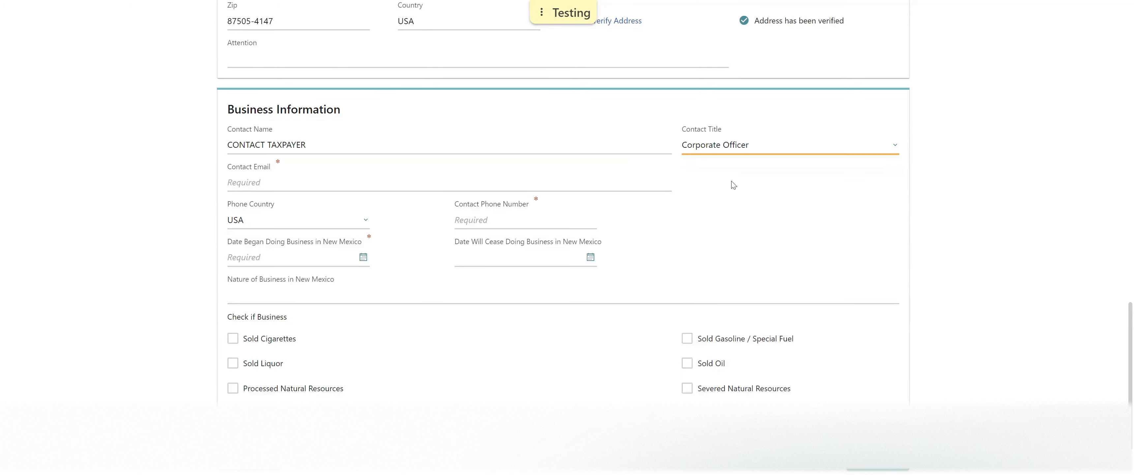
Enter the contact's e-mail address and phone number.
left_click(355, 182)
type("test@testing.com")
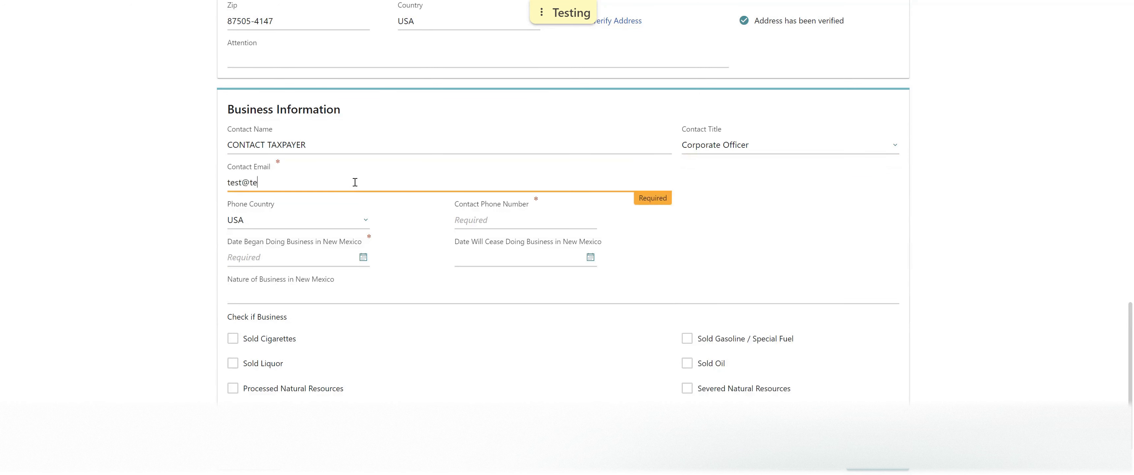
left_click(478, 214)
type("(505)555-2424")
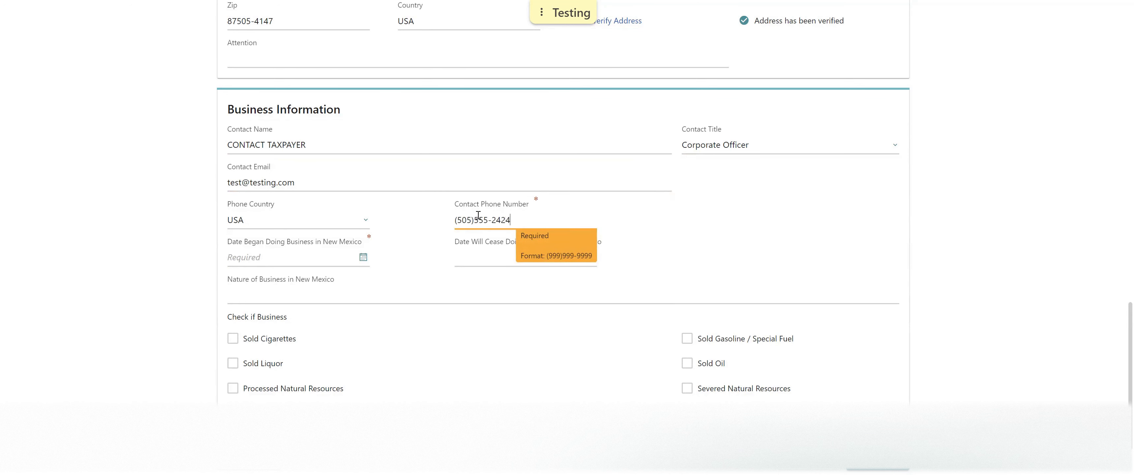
left_click(293, 258)
left_click(363, 257)
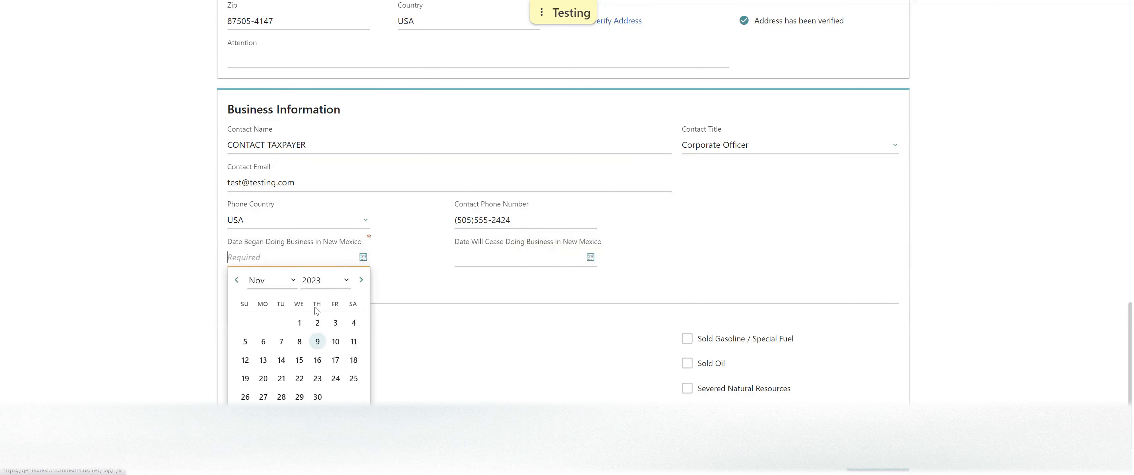
Set Date Began to 11/01/2020 and Date Will Cease to 11/30/2023.
left_click(323, 281)
left_click(322, 228)
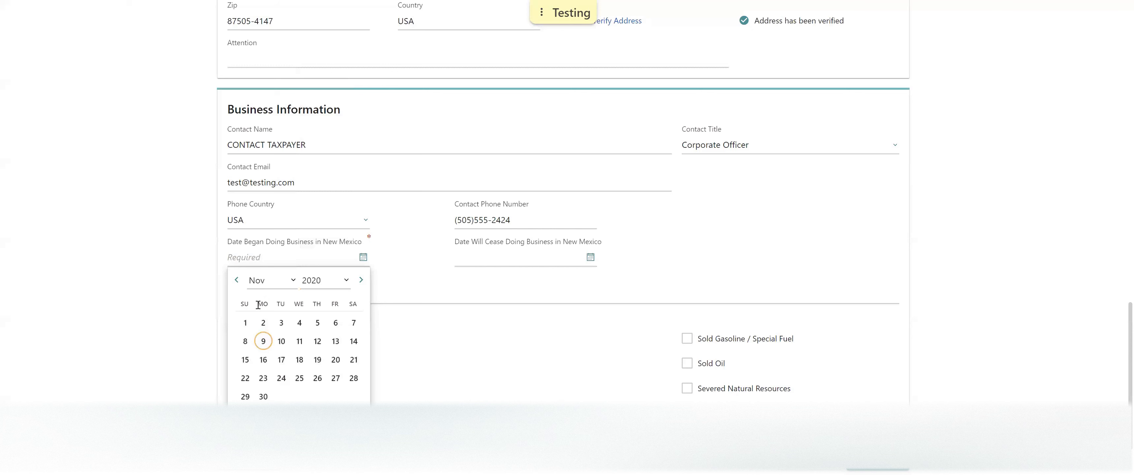
left_click(245, 322)
left_click(591, 257)
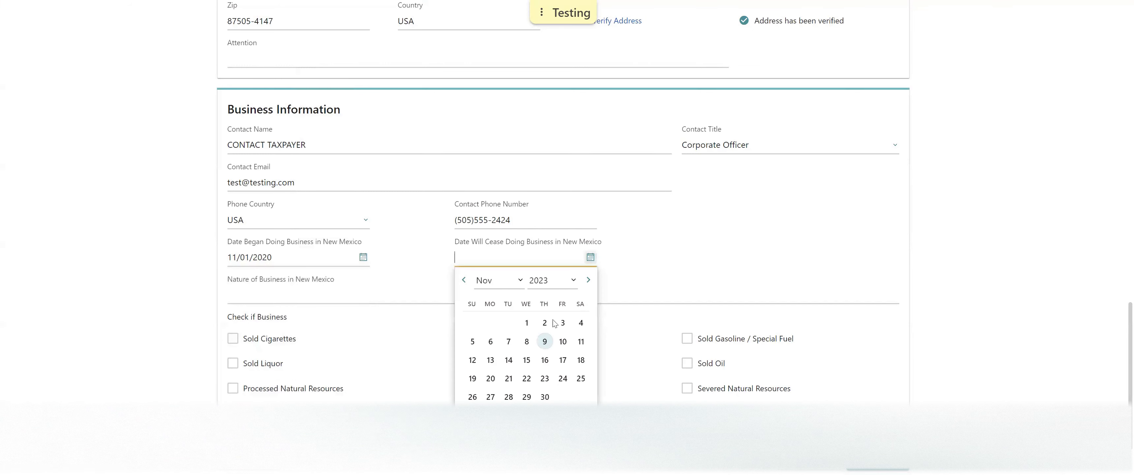
left_click(544, 396)
Enter 'corporation' as nature of business, leave cigarettes and liquor unchecked, and continue to Summary.
left_click(293, 293)
type("corporation")
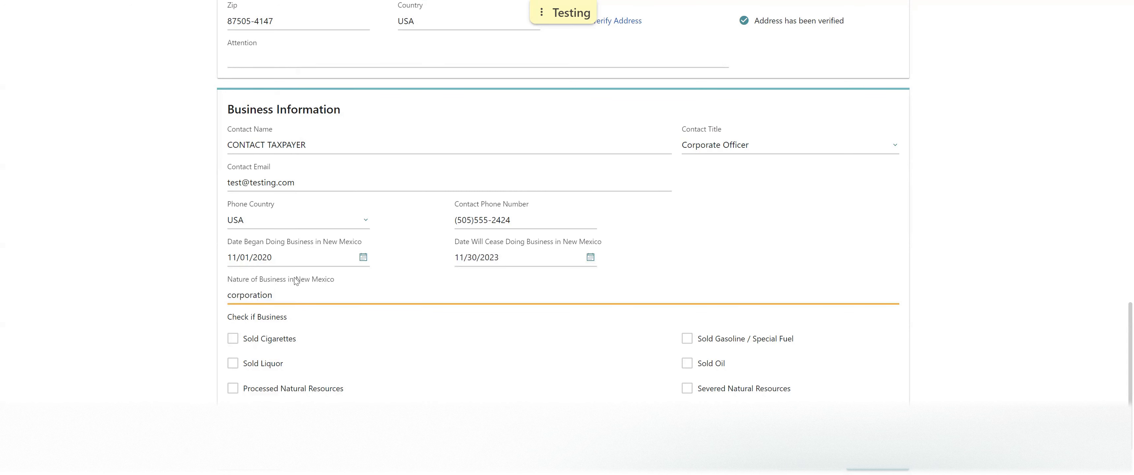
scroll(297, 278, "down", 2)
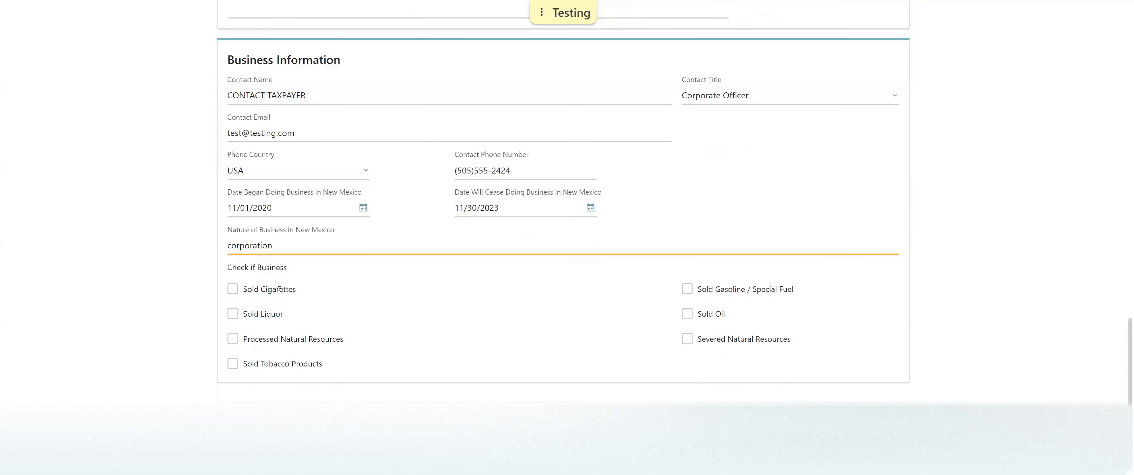
left_click(233, 289)
left_click(232, 314)
left_click(233, 290)
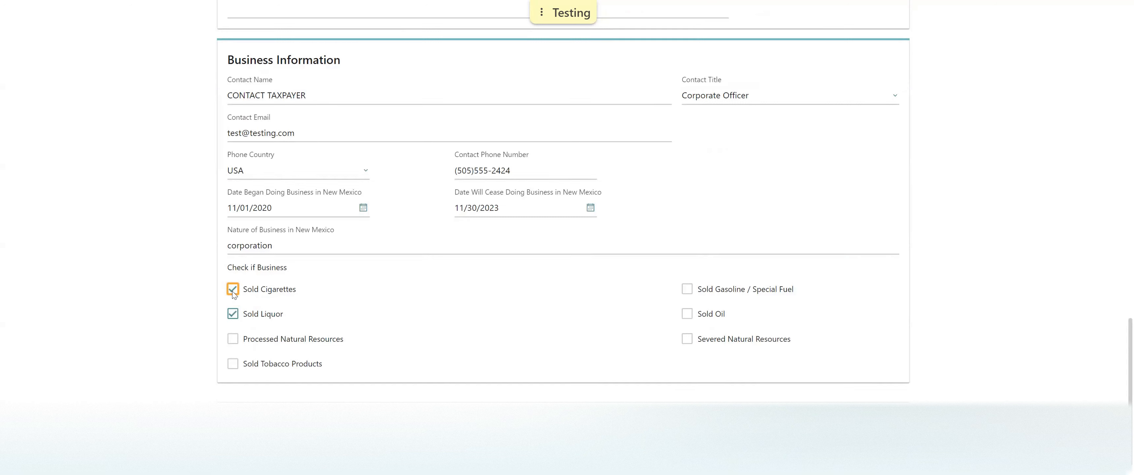
left_click(232, 313)
left_click(877, 421)
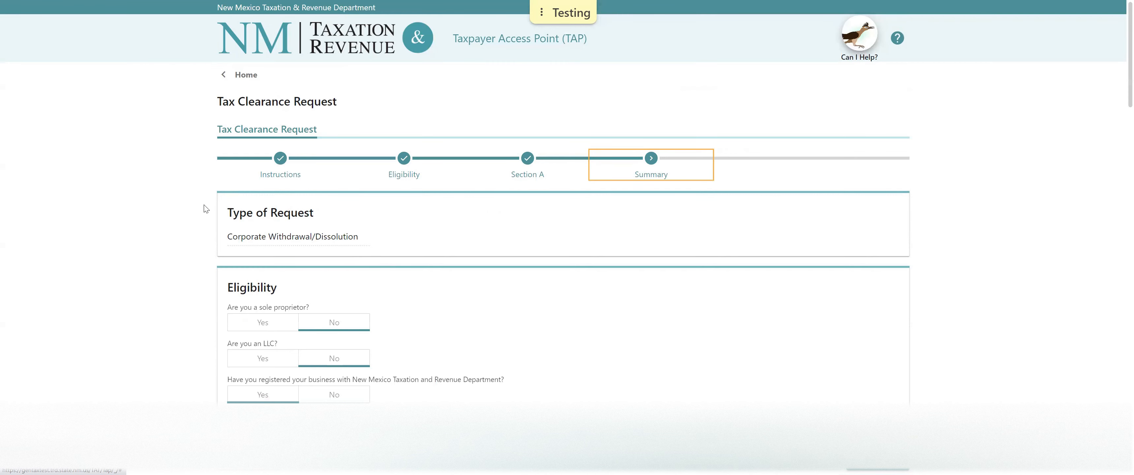
scroll(206, 208, "down", 1)
scroll(206, 208, "down", 6)
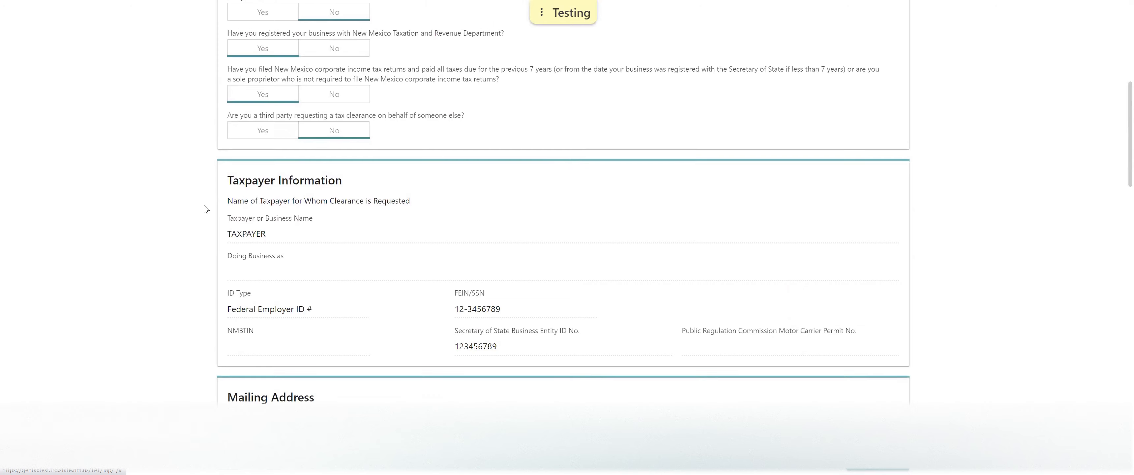
scroll(206, 208, "down", 5)
scroll(206, 208, "down", 7)
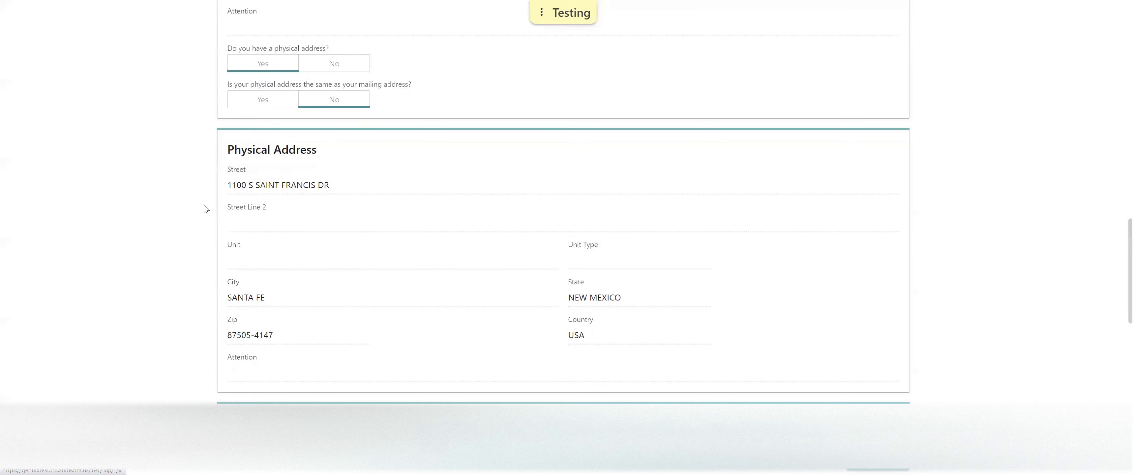
scroll(206, 208, "down", 2)
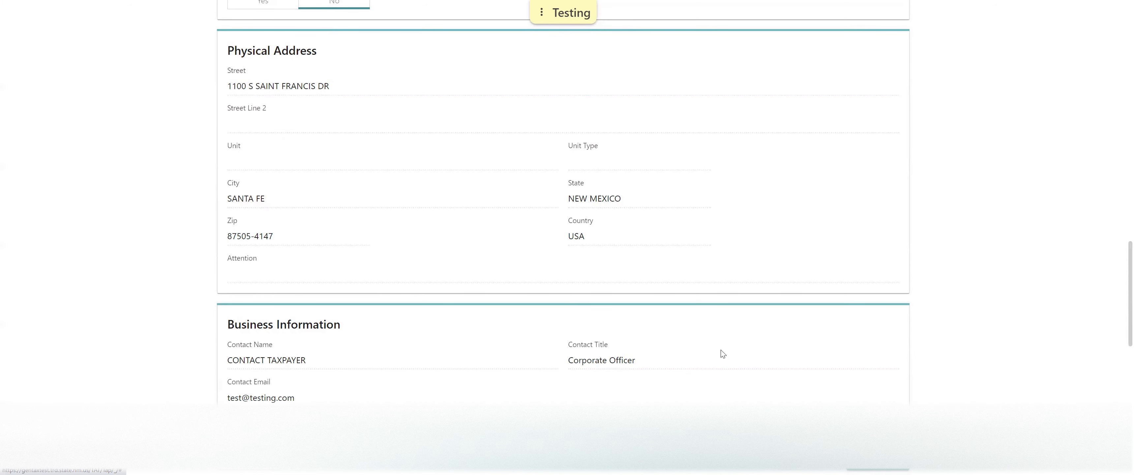
scroll(722, 354, "down", 8)
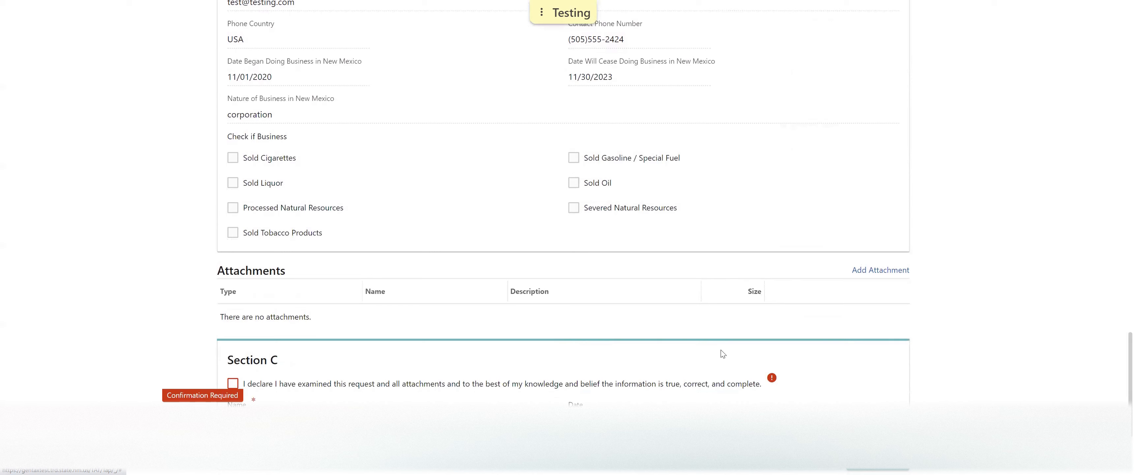
Accept the Section C declaration, fill in signer name and e-mail, choose Corporate Officer, and submit.
scroll(722, 354, "down", 1)
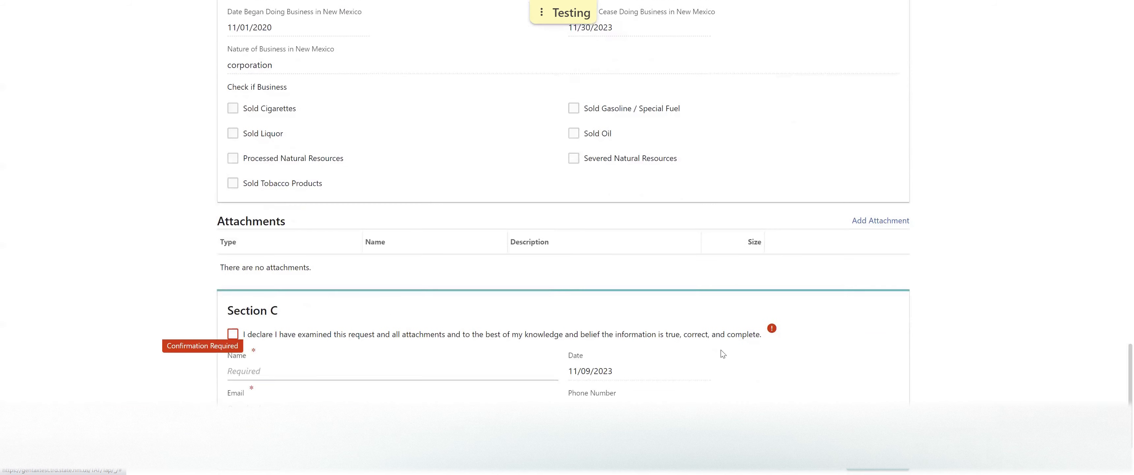
left_click(233, 332)
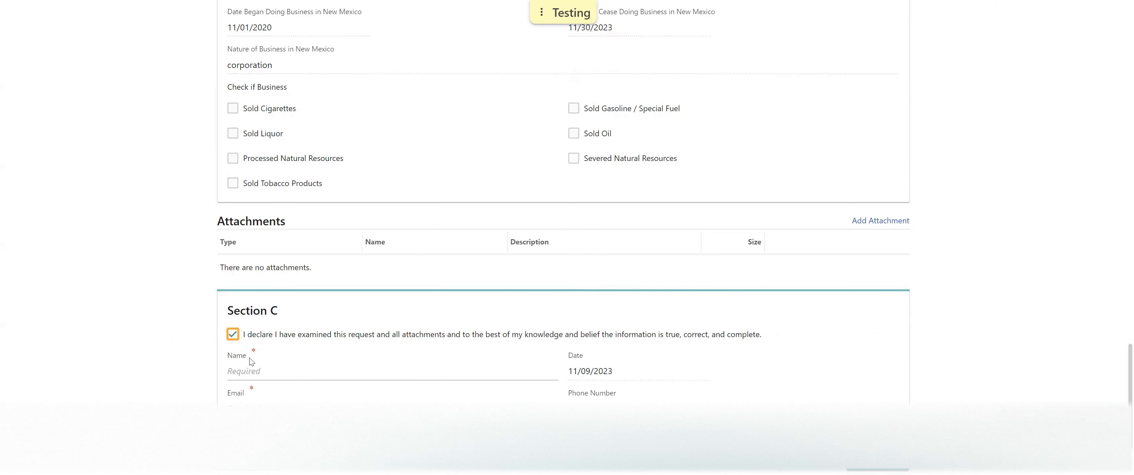
left_click(275, 373)
type("testing")
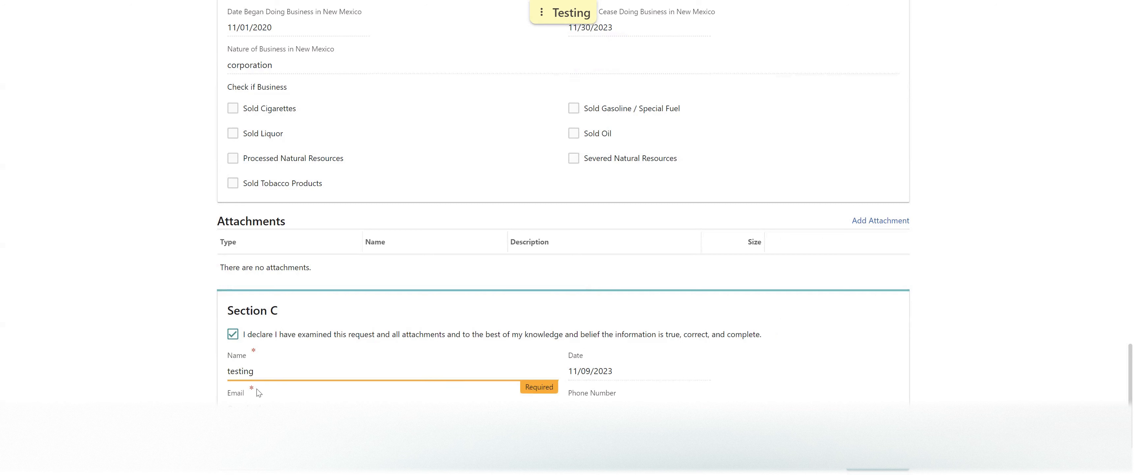
left_click(256, 408)
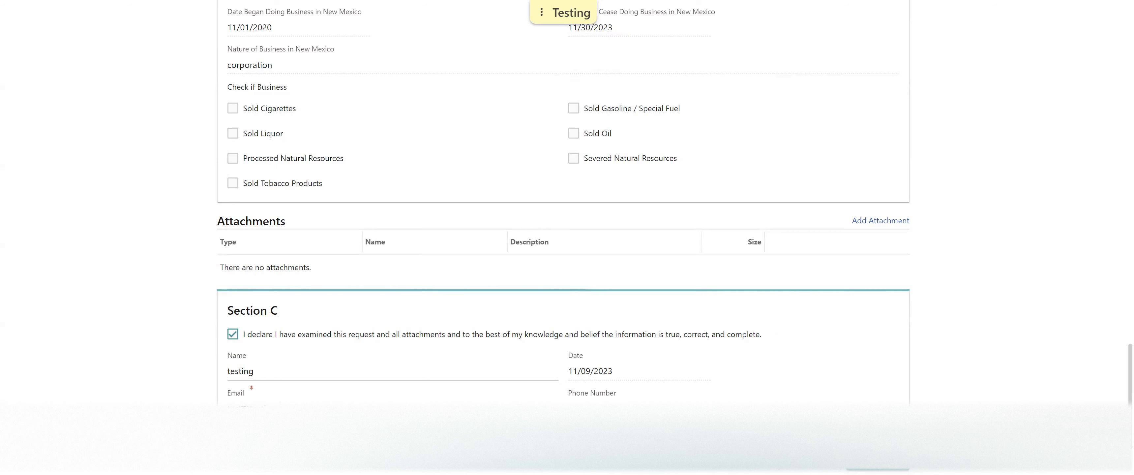
scroll(263, 396, "down", 3)
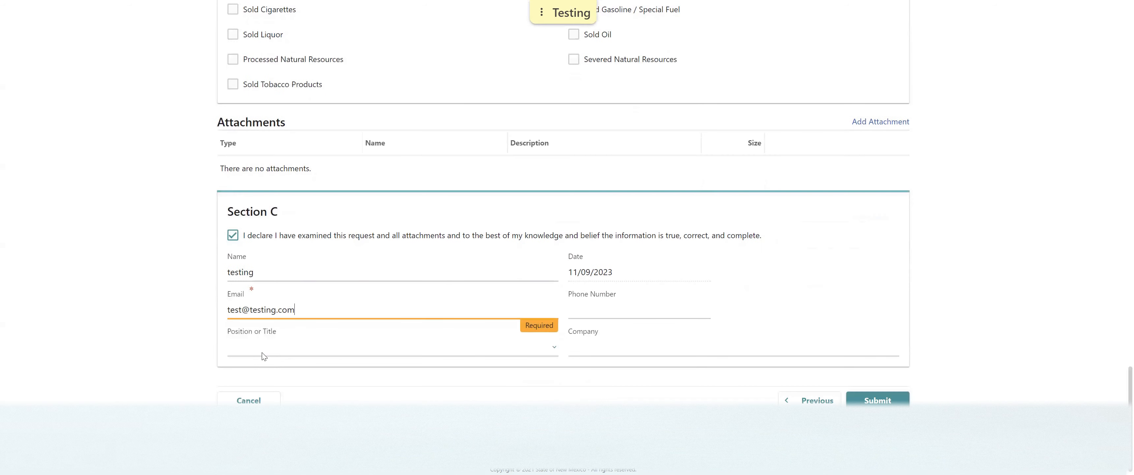
left_click(263, 356)
left_click(255, 129)
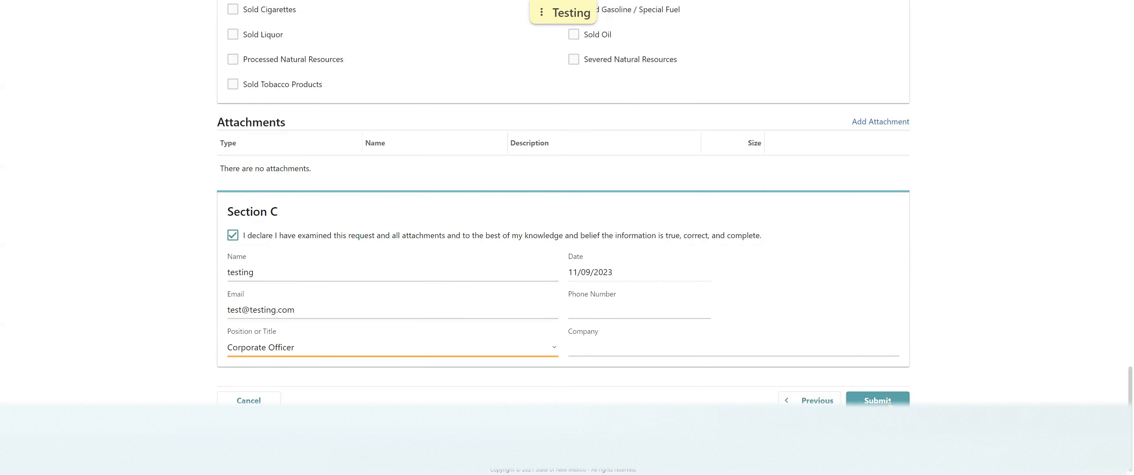
left_click(877, 400)
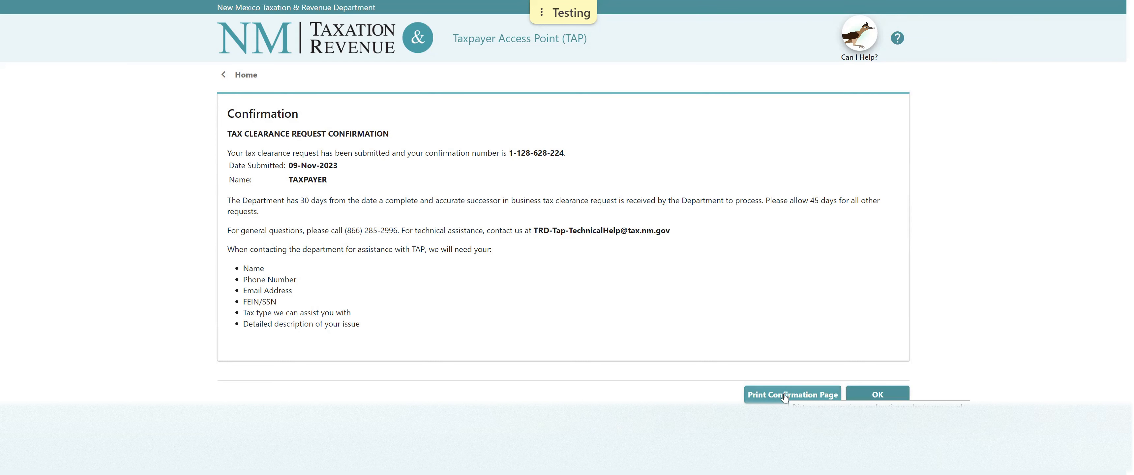
Close the Tax Clearance Request confirmation and return to the TAP logon home page.
left_click(877, 394)
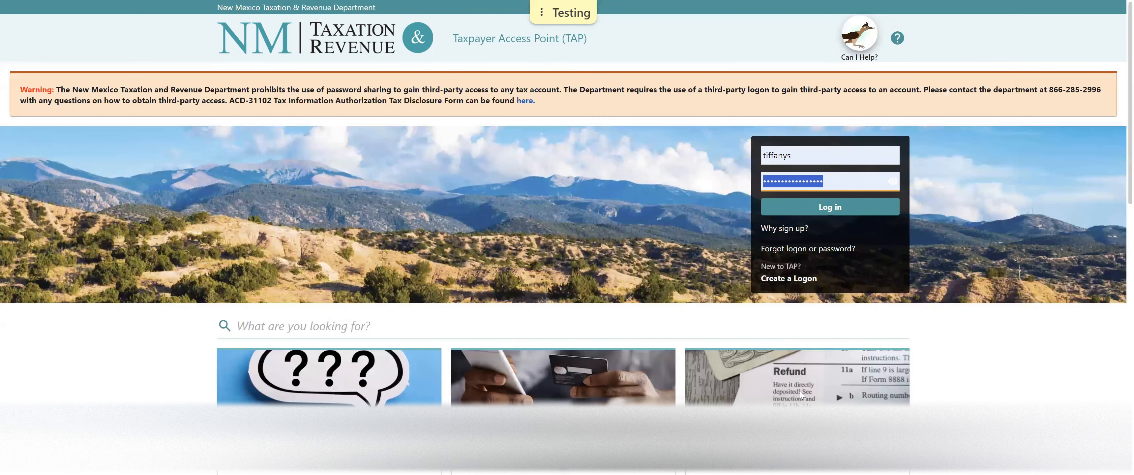
key("super")
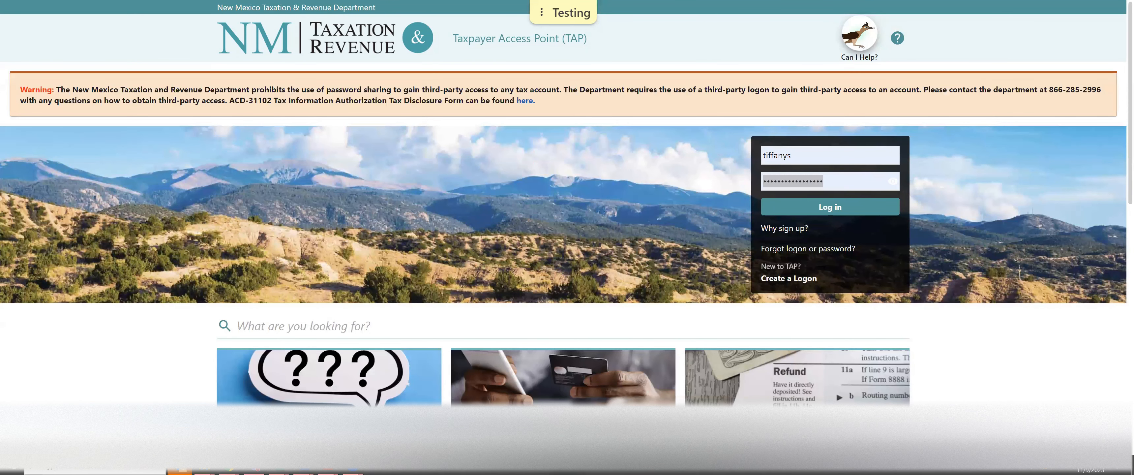